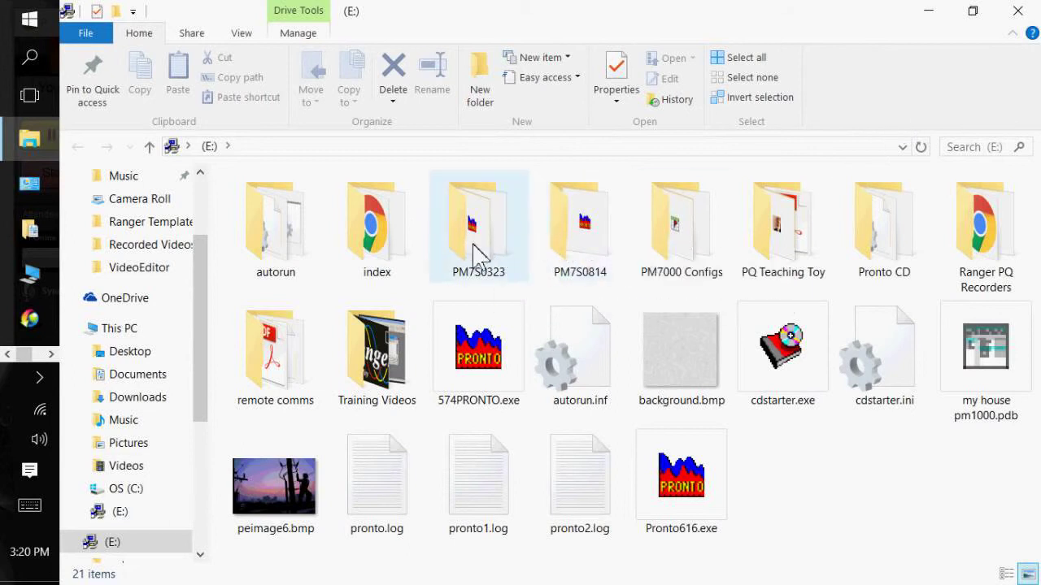
Open the recorded logger file 15111603.mdm from the PM7S0323 folder
{"action": "mouse_move", "coordinate": [475, 249]}
{"action": "double_click", "coordinate": [475, 249]}
{"action": "left_click_drag", "start_coordinate": [1034, 241], "coordinate": [1029, 406]}
{"action": "double_click", "coordinate": [563, 431]}
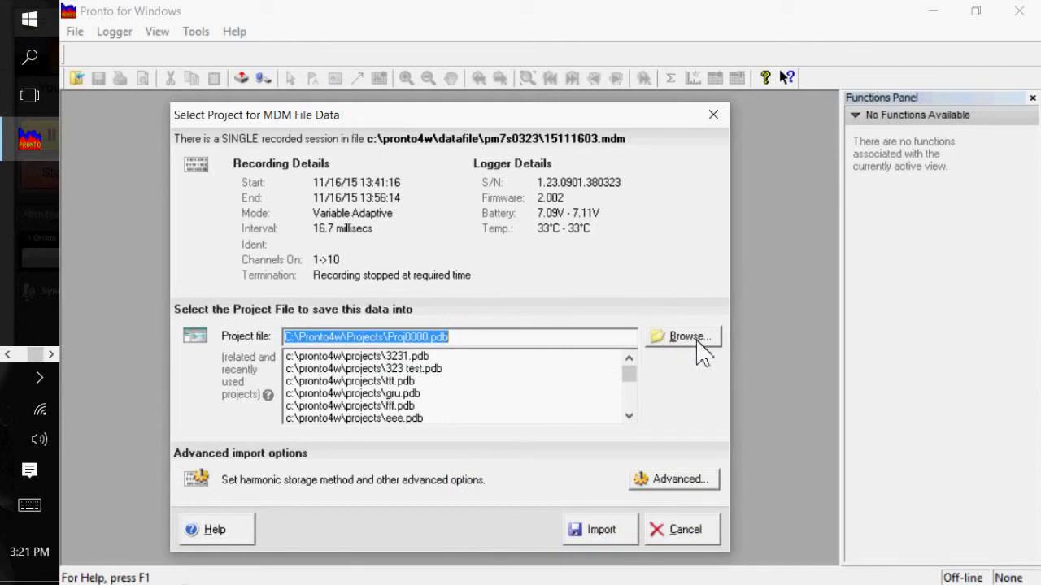
Import the recorded session into a new project file named Pronto Training and open it
{"action": "left_click", "coordinate": [696, 342]}
{"action": "type", "text": "Pronto Training"}
{"action": "left_click", "coordinate": [602, 407]}
{"action": "left_click", "coordinate": [601, 535]}
{"action": "left_click", "coordinate": [371, 384]}
{"action": "left_click", "coordinate": [571, 253]}
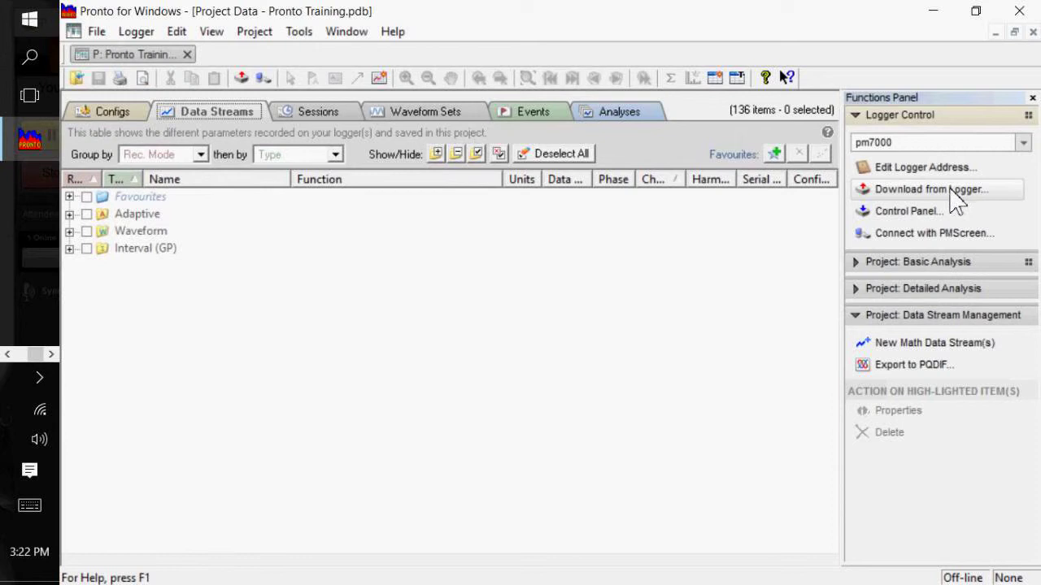
Expand the Adaptive, Waveform and Interval (GP) groups to examine the project's recorded data streams
{"action": "left_click", "coordinate": [70, 215]}
{"action": "left_click", "coordinate": [70, 334]}
{"action": "left_click", "coordinate": [70, 386]}
Switch to the project my house flm 1 day.pdb, deselecting all data streams and collapsing their groups
{"action": "left_click", "coordinate": [1033, 32]}
{"action": "left_click", "coordinate": [77, 34]}
{"action": "left_click", "coordinate": [122, 172]}
{"action": "left_click", "coordinate": [456, 154]}
{"action": "left_click", "coordinate": [574, 154]}
{"action": "left_click", "coordinate": [457, 153]}
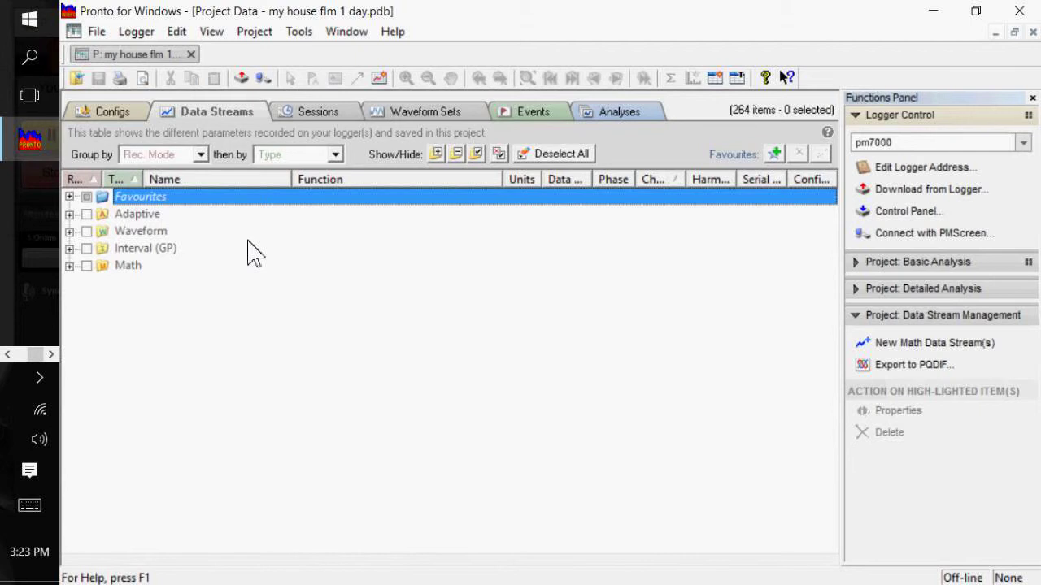
Graph the RMS Van (V1) stream from the Interval (GP) Voltage AC group
{"action": "left_click", "coordinate": [70, 249]}
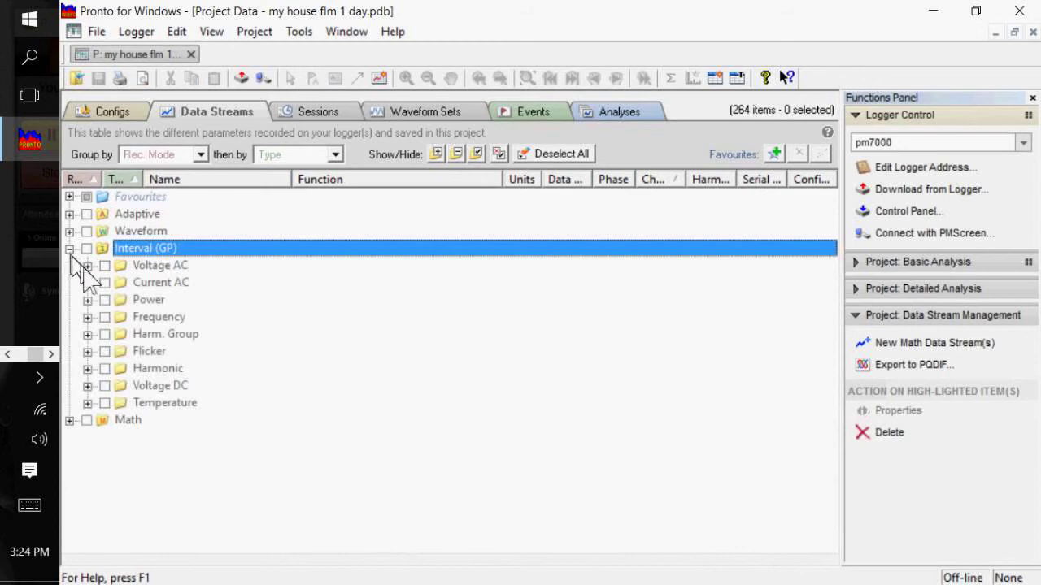
{"action": "left_click", "coordinate": [88, 266]}
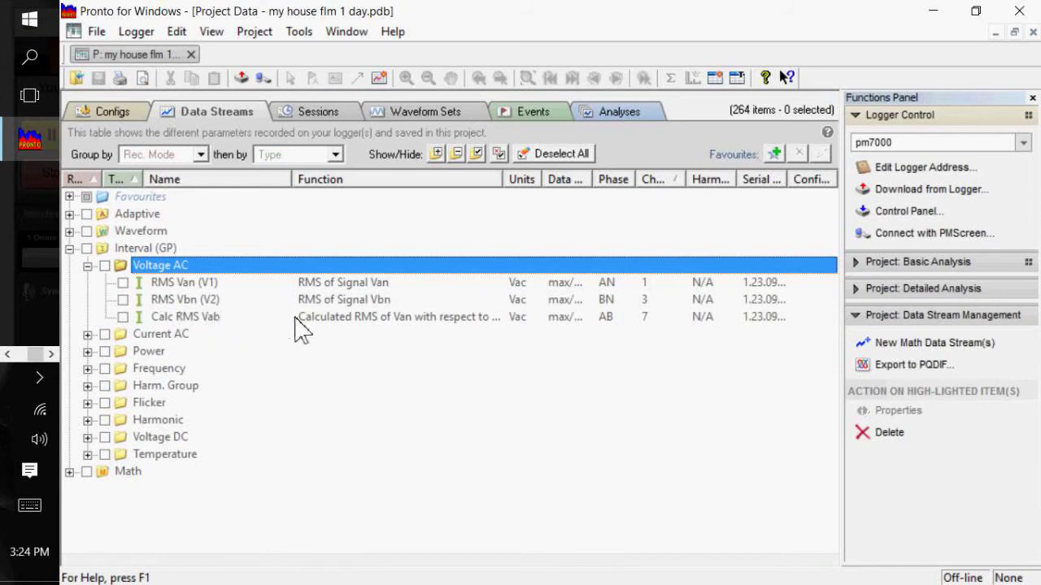
{"action": "left_click", "coordinate": [124, 282]}
{"action": "left_click", "coordinate": [861, 264]}
{"action": "left_click", "coordinate": [929, 297]}
Zoom the graph in on the deep voltage sag to a time span of about 7 minutes
{"action": "left_click", "coordinate": [406, 78]}
{"action": "left_click_drag", "start_coordinate": [276, 346], "coordinate": [361, 407]}
{"action": "left_click_drag", "start_coordinate": [369, 429], "coordinate": [435, 465]}
{"action": "left_click_drag", "start_coordinate": [368, 391], "coordinate": [579, 467]}
{"action": "left_click", "coordinate": [435, 134]}
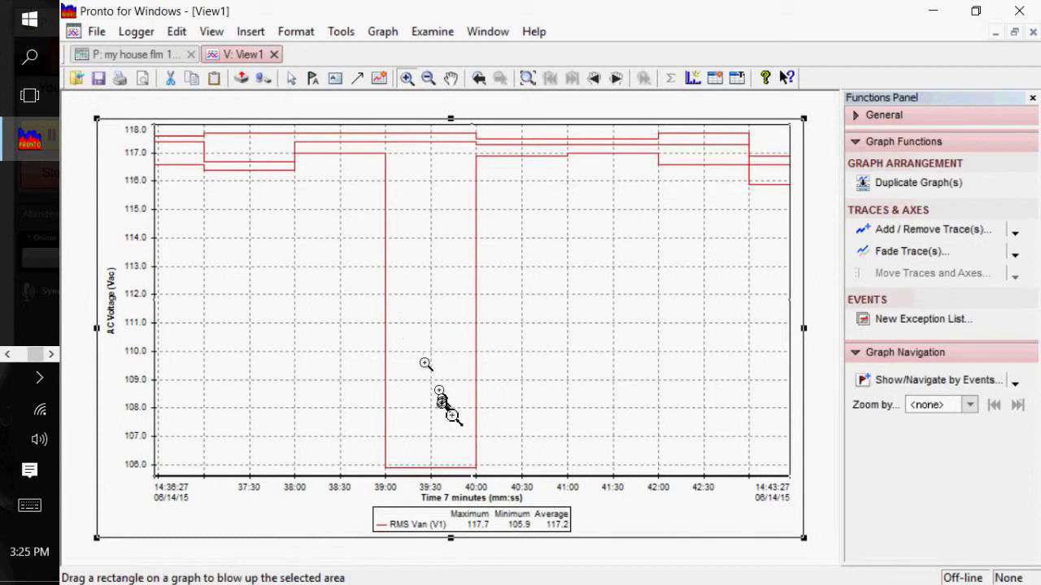
Add the Adaptive Voltage AC stream Vac RMS of Van to the graph
{"action": "left_click", "coordinate": [288, 77]}
{"action": "right_click", "coordinate": [437, 276]}
{"action": "left_click", "coordinate": [499, 371]}
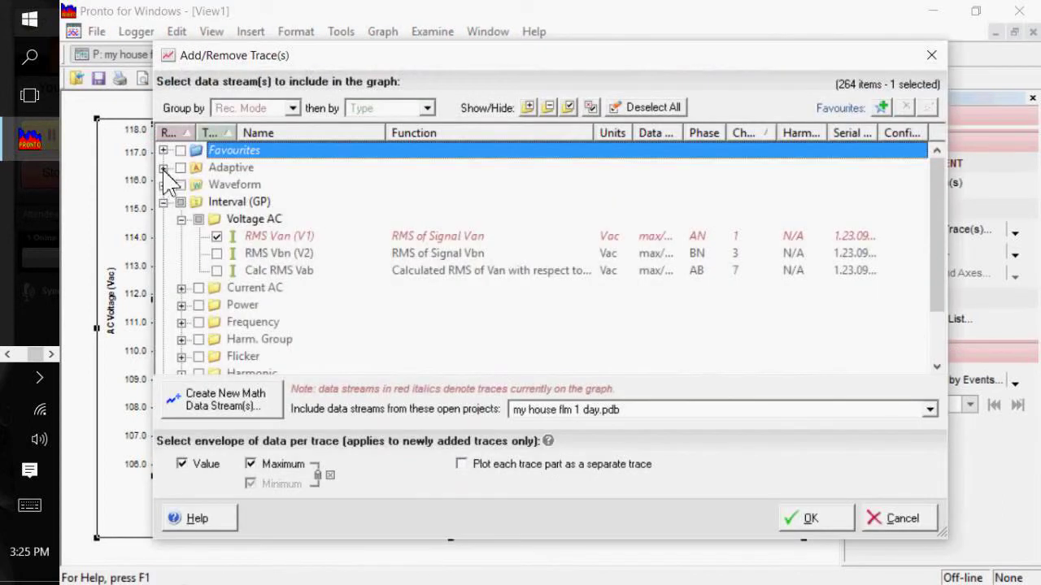
{"action": "left_click", "coordinate": [163, 168]}
{"action": "left_click", "coordinate": [180, 185]}
{"action": "left_click", "coordinate": [217, 201]}
{"action": "left_click", "coordinate": [811, 522]}
Zoom in on the sag in the adaptive voltage trace to a time span of about 139 milliseconds
{"action": "left_click", "coordinate": [408, 200]}
{"action": "left_click", "coordinate": [405, 77]}
{"action": "left_click_drag", "start_coordinate": [374, 231], "coordinate": [488, 296]}
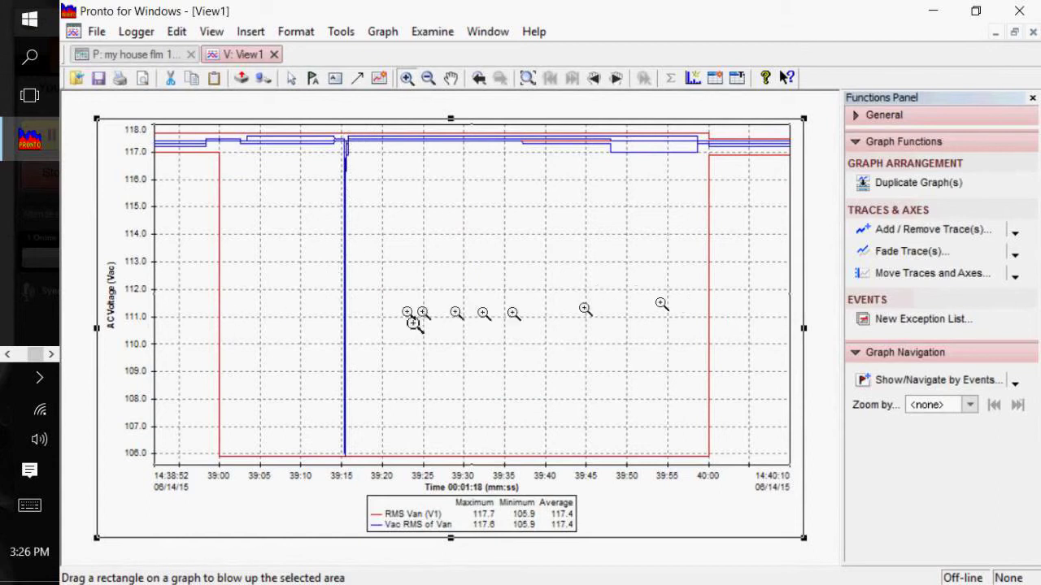
{"action": "left_click", "coordinate": [342, 339]}
{"action": "left_click_drag", "start_coordinate": [337, 337], "coordinate": [355, 360]}
{"action": "left_click_drag", "start_coordinate": [414, 334], "coordinate": [518, 382]}
{"action": "left_click", "coordinate": [551, 449]}
{"action": "left_click_drag", "start_coordinate": [408, 363], "coordinate": [616, 438]}
{"action": "left_click", "coordinate": [492, 487]}
{"action": "left_click", "coordinate": [455, 497]}
Insert the maximum, minimum and mean statistics of the Vac RMS of Van trace and reposition a label
{"action": "left_click", "coordinate": [291, 77]}
{"action": "left_click", "coordinate": [365, 429]}
{"action": "mouse_move", "coordinate": [441, 539]}
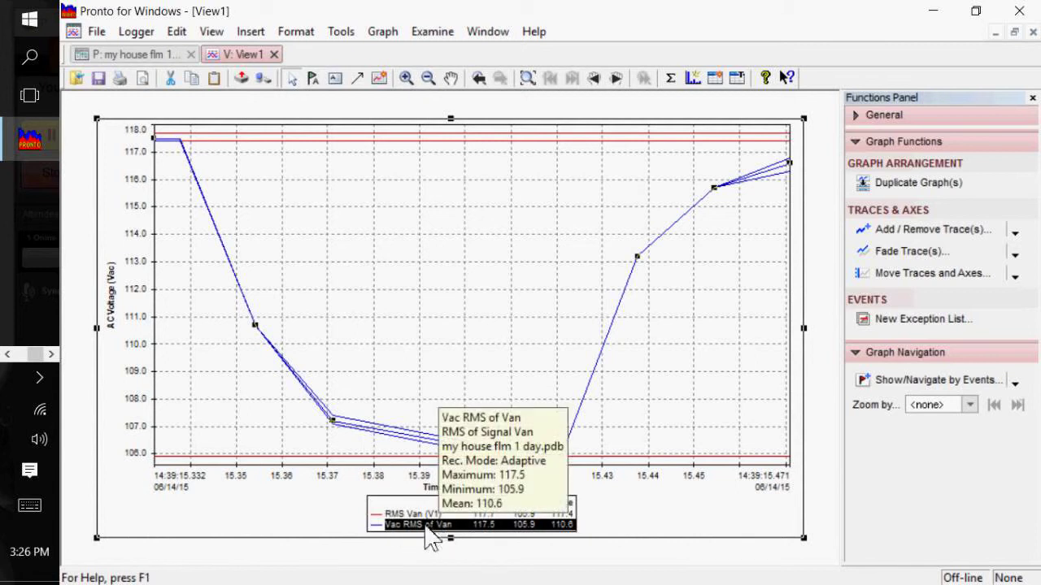
{"action": "left_click", "coordinate": [669, 79]}
{"action": "left_click", "coordinate": [383, 254]}
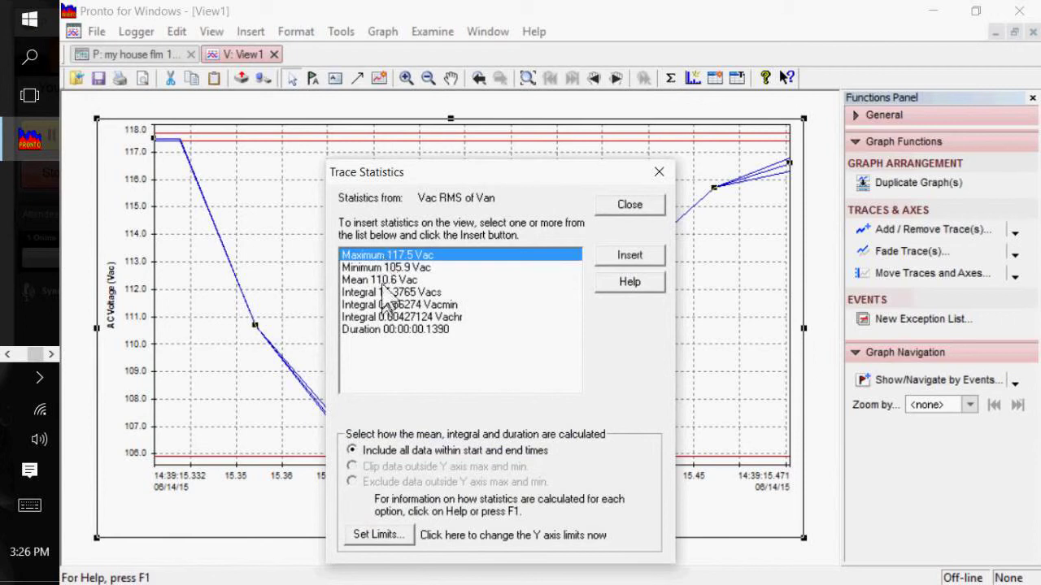
{"action": "left_click", "coordinate": [384, 280], "text": "shift"}
{"action": "left_click", "coordinate": [630, 258]}
{"action": "left_click", "coordinate": [371, 205]}
{"action": "left_click", "coordinate": [626, 470]}
{"action": "left_click_drag", "start_coordinate": [626, 469], "coordinate": [654, 432]}
Delete the three inserted statistics labels from the graph
{"action": "left_click_drag", "start_coordinate": [241, 156], "coordinate": [290, 172]}
{"action": "key", "text": "Delete"}
{"action": "left_click", "coordinate": [511, 305]}
{"action": "key", "text": "Delete"}
{"action": "left_click", "coordinate": [643, 446]}
{"action": "key", "text": "Delete"}
Add the Adaptive Current AC stream Aac RMS of Ia to the graph, and close the view without saving
{"action": "right_click", "coordinate": [422, 252]}
{"action": "left_click", "coordinate": [521, 371]}
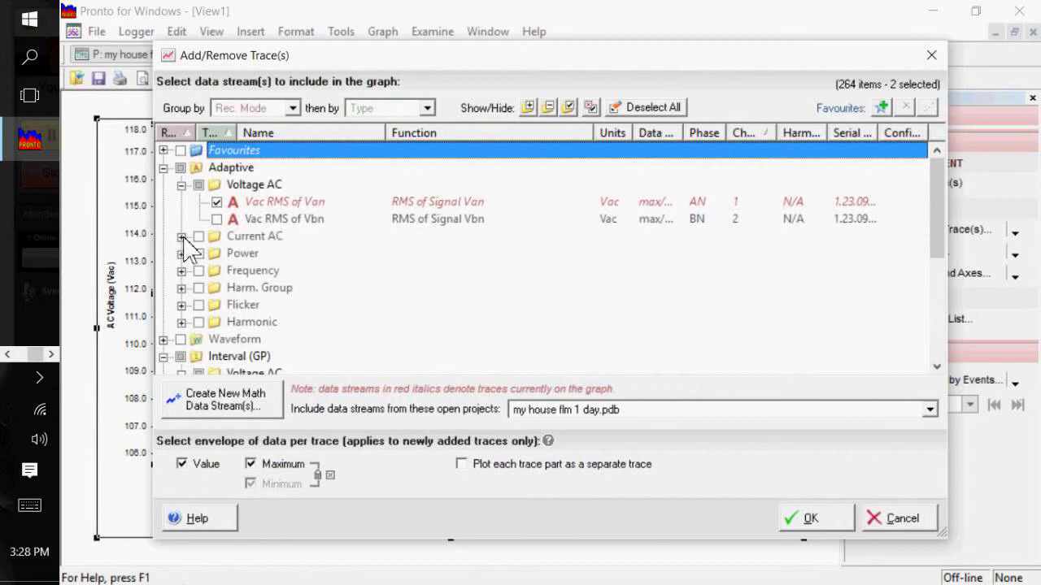
{"action": "left_click", "coordinate": [181, 236]}
{"action": "left_click", "coordinate": [218, 252]}
{"action": "left_click", "coordinate": [824, 520]}
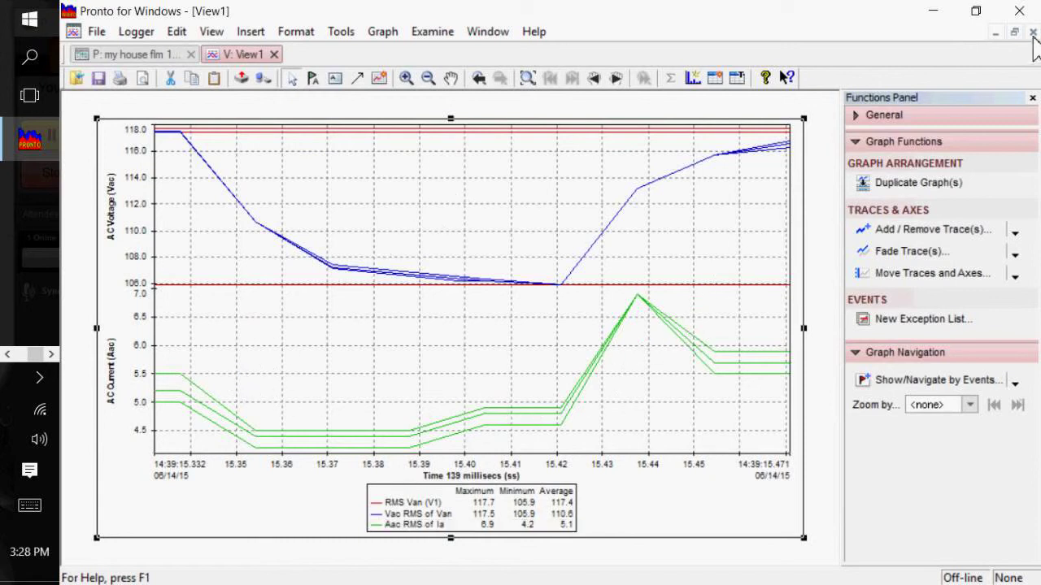
{"action": "left_click", "coordinate": [1032, 32]}
{"action": "left_click", "coordinate": [293, 237]}
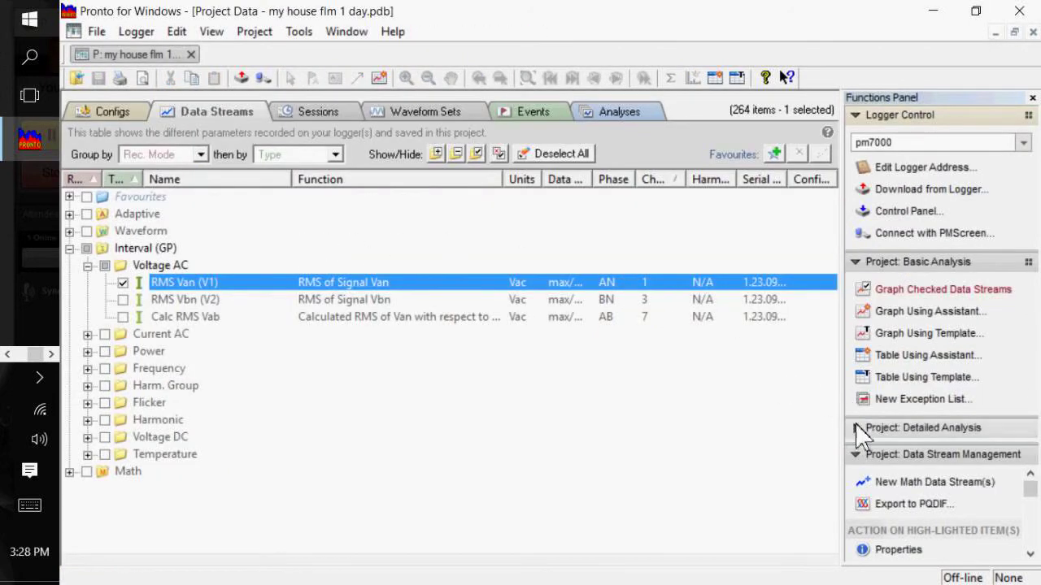
Deselect all data streams and generate the detailed-analysis Voltage & Current Graph
{"action": "left_click", "coordinate": [858, 427]}
{"action": "left_click", "coordinate": [567, 157]}
{"action": "left_click", "coordinate": [936, 455]}
{"action": "left_click", "coordinate": [802, 192]}
Remove the waveform traces from the Voltage and Current graph, keeping only the RMS traces
{"action": "mouse_move", "coordinate": [405, 444]}
{"action": "mouse_move", "coordinate": [447, 452]}
{"action": "mouse_move", "coordinate": [437, 498]}
{"action": "double_click", "coordinate": [434, 497]}
{"action": "left_click", "coordinate": [375, 407]}
{"action": "key", "text": "Delete"}
{"action": "left_click", "coordinate": [425, 525]}
{"action": "key", "text": "Delete"}
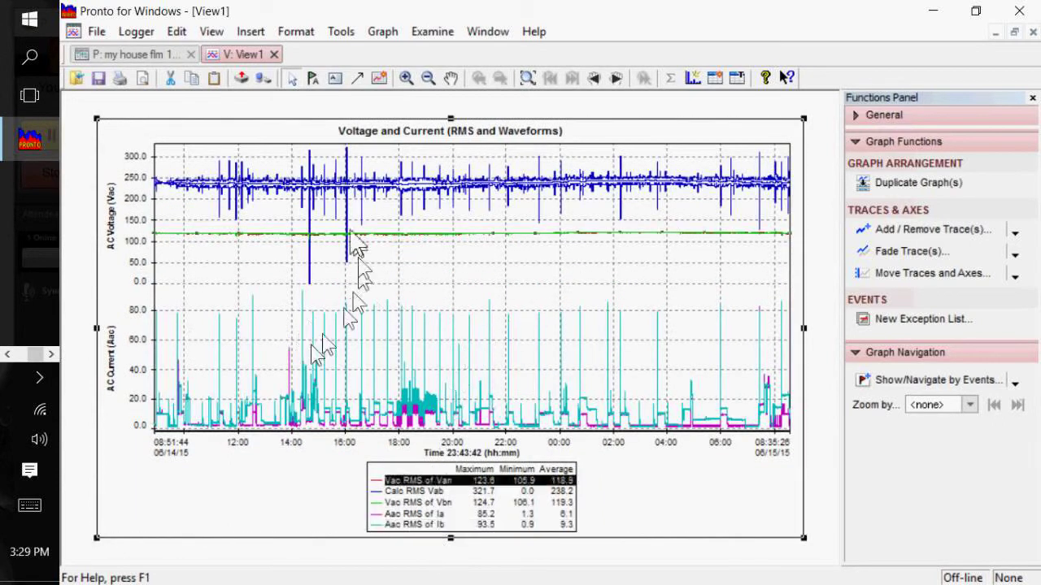
Delete the Calc RMS Vab trace from the graph and highlight the remaining traces one by one
{"action": "left_click", "coordinate": [450, 503]}
{"action": "key", "text": "shift+Up"}
{"action": "key", "text": "Up"}
{"action": "key", "text": "Delete"}
{"action": "left_click", "coordinate": [339, 370]}
{"action": "left_click", "coordinate": [411, 494]}
{"action": "key", "text": "Down"}
{"action": "key", "text": "Down"}
{"action": "key", "text": "Down"}
{"action": "key", "text": "Escape"}
Zoom in on a section of the voltage and current traces and place a text annotation there
{"action": "left_click", "coordinate": [405, 78]}
{"action": "left_click_drag", "start_coordinate": [321, 311], "coordinate": [332, 341]}
{"action": "left_click_drag", "start_coordinate": [382, 270], "coordinate": [470, 318]}
{"action": "left_click", "coordinate": [336, 79]}
{"action": "left_click_drag", "start_coordinate": [502, 243], "coordinate": [616, 320]}
{"action": "left_click", "coordinate": [898, 294]}
{"action": "left_click_drag", "start_coordinate": [553, 270], "coordinate": [648, 353]}
Draw an arrow annotation on the zoomed graph, and close the view without saving
{"action": "left_click", "coordinate": [357, 78]}
{"action": "left_click_drag", "start_coordinate": [474, 279], "coordinate": [587, 333]}
{"action": "left_click", "coordinate": [646, 249]}
{"action": "left_click", "coordinate": [458, 287]}
{"action": "left_click", "coordinate": [1033, 32]}
{"action": "left_click", "coordinate": [281, 237]}
Start a new exception list using the Adaptive streams Vac RMS of Van and Vac RMS of Vbn
{"action": "left_click", "coordinate": [964, 400]}
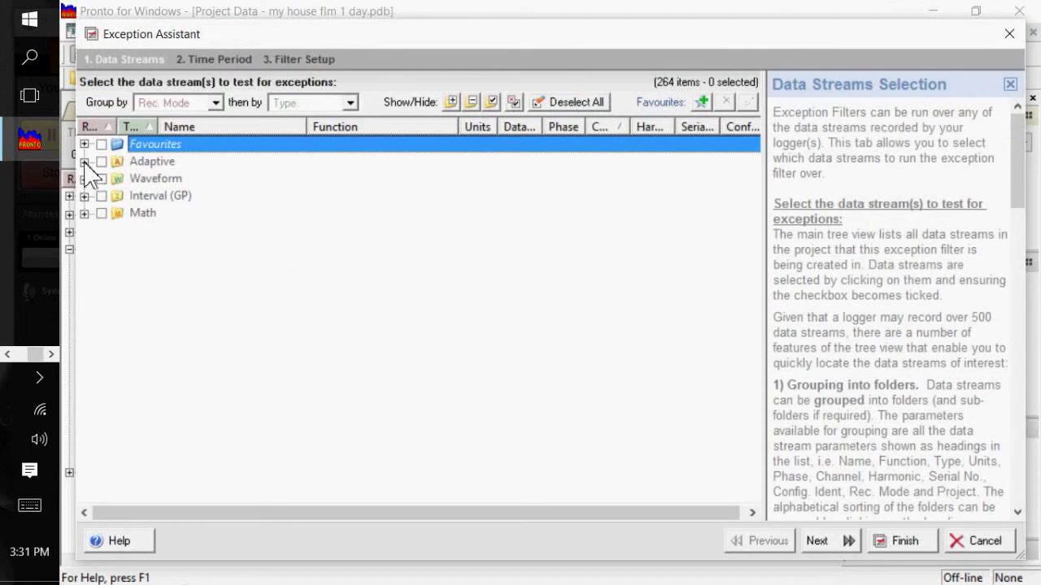
{"action": "left_click", "coordinate": [85, 162]}
{"action": "left_click", "coordinate": [101, 179]}
{"action": "left_click", "coordinate": [137, 196]}
{"action": "left_click", "coordinate": [137, 213]}
Test both streams for values outside 114 to 126 Vac and save the exception list as Out of limit voltages
{"action": "left_click", "coordinate": [836, 541]}
{"action": "left_click", "coordinate": [836, 542]}
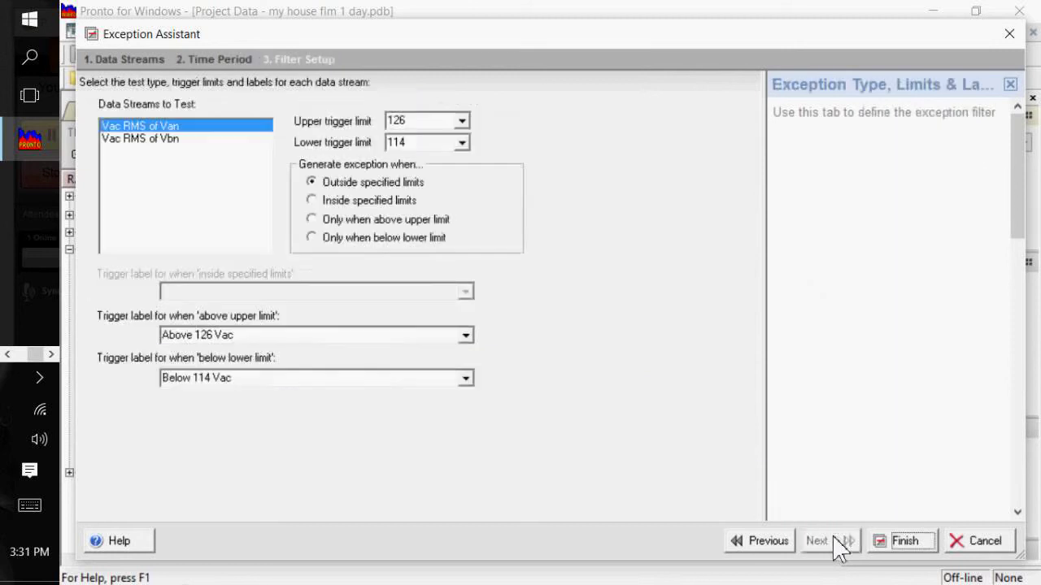
{"action": "left_click", "coordinate": [167, 138], "text": "shift"}
{"action": "left_click", "coordinate": [904, 541]}
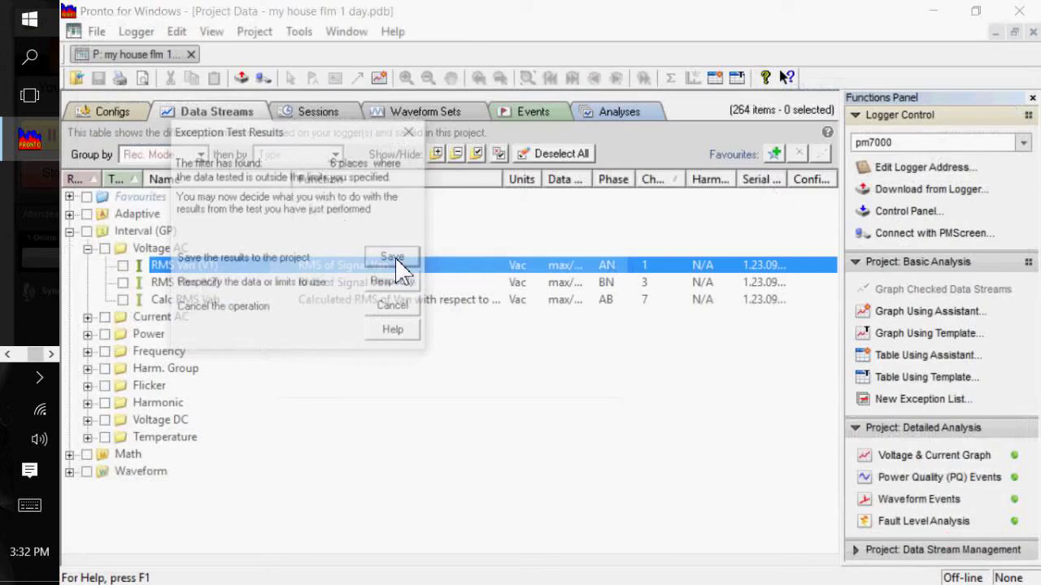
{"action": "left_click", "coordinate": [393, 259]}
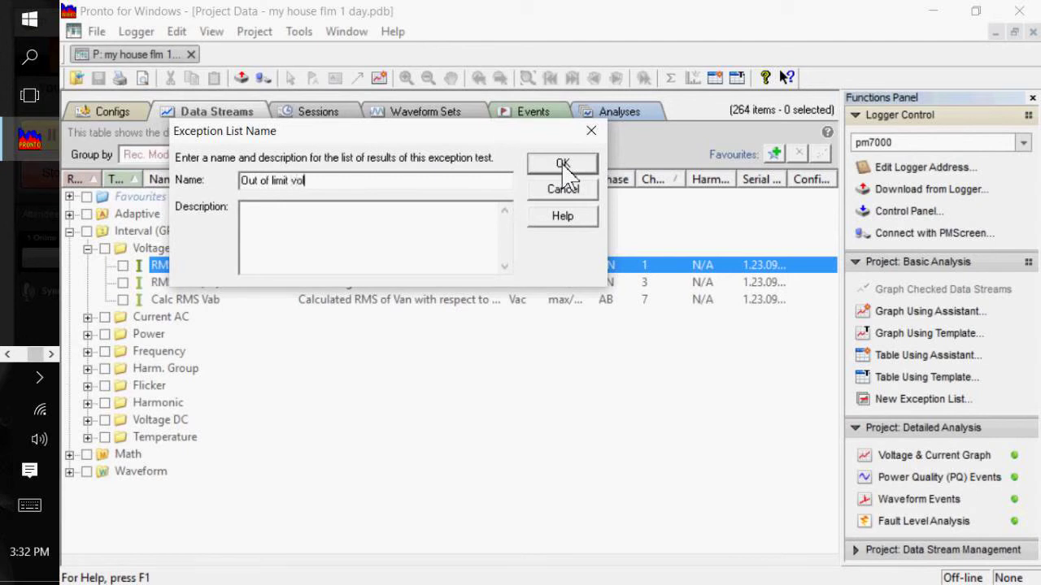
{"action": "left_click", "coordinate": [560, 164]}
Open the first out-of-limit voltage event as a graph and examine its details
{"action": "mouse_move", "coordinate": [117, 249]}
{"action": "double_click", "coordinate": [252, 172]}
{"action": "mouse_move", "coordinate": [509, 151]}
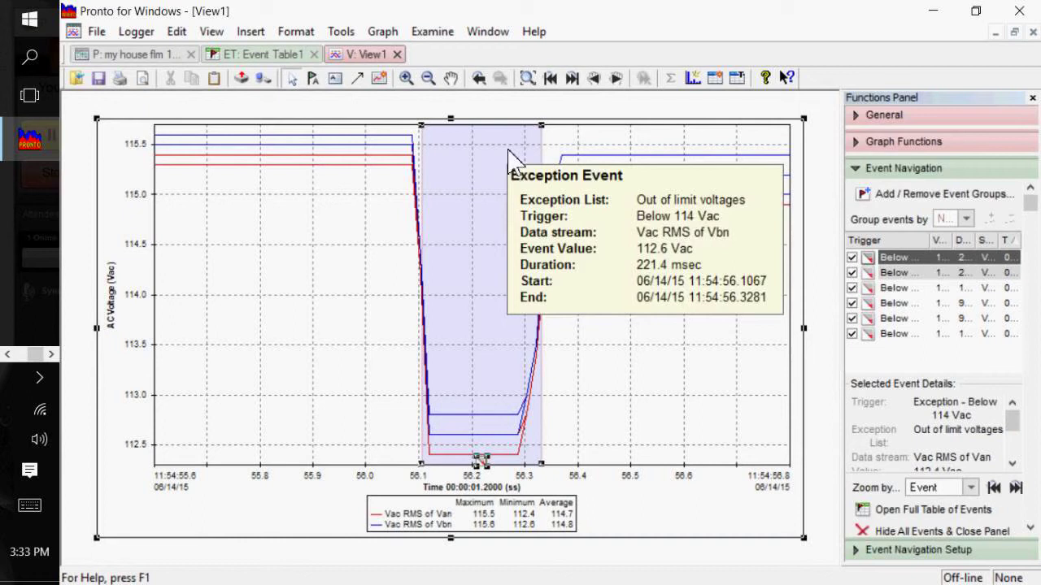
Add the Adaptive Current AC streams Aac RMS of Ia and Aac RMS of Ib to the event graph
{"action": "right_click", "coordinate": [614, 311]}
{"action": "left_click", "coordinate": [683, 369]}
{"action": "left_click", "coordinate": [181, 237]}
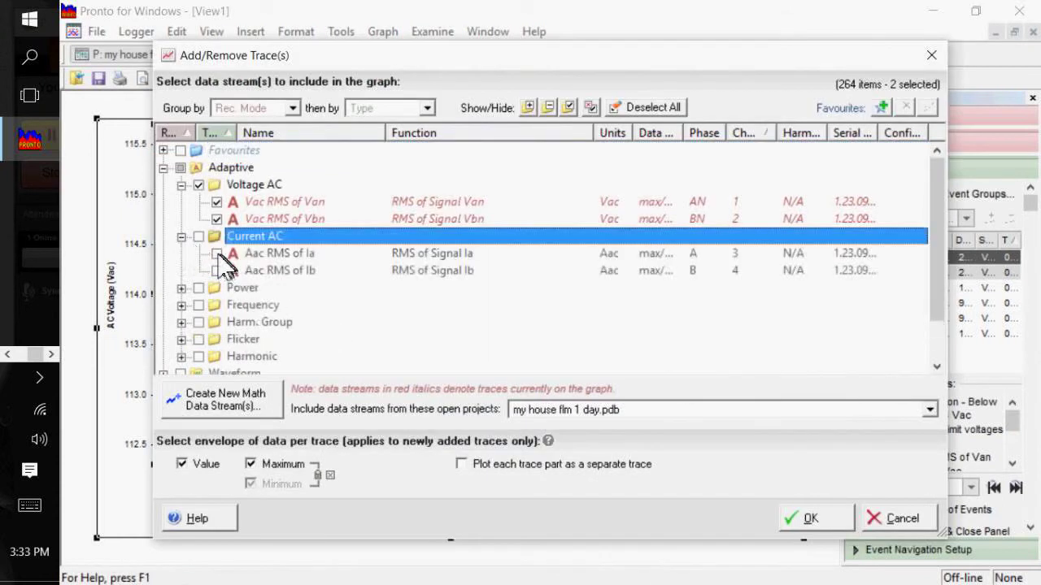
{"action": "left_click", "coordinate": [216, 253]}
{"action": "left_click", "coordinate": [216, 270]}
{"action": "left_click", "coordinate": [823, 520]}
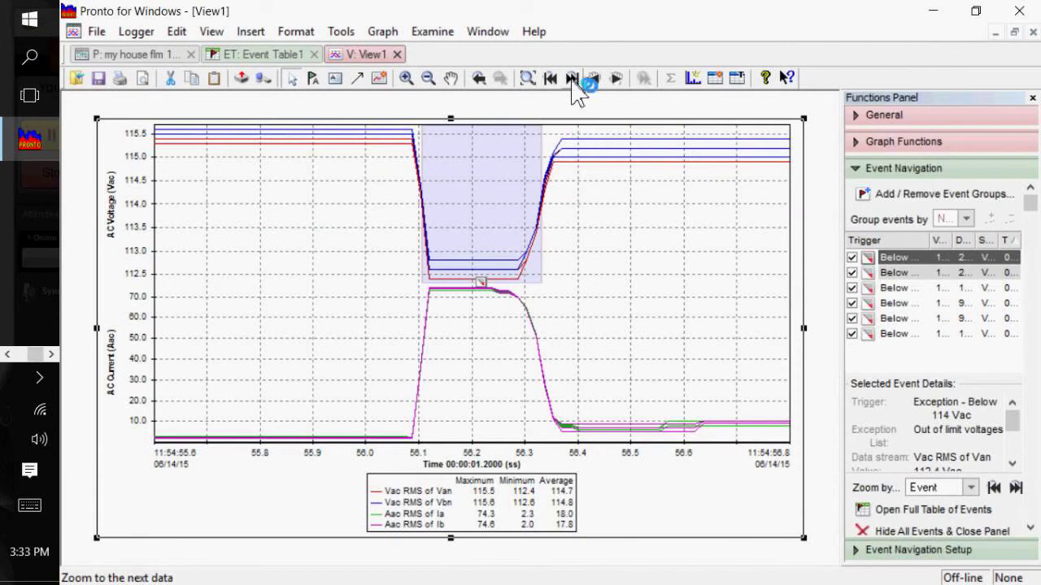
Step the graph through the following out-of-limit voltage events up to the last one
{"action": "left_click", "coordinate": [573, 79]}
{"action": "left_click", "coordinate": [573, 78]}
{"action": "left_click", "coordinate": [573, 79]}
{"action": "left_click", "coordinate": [474, 273]}
{"action": "left_click", "coordinate": [571, 79]}
{"action": "left_click", "coordinate": [572, 79]}
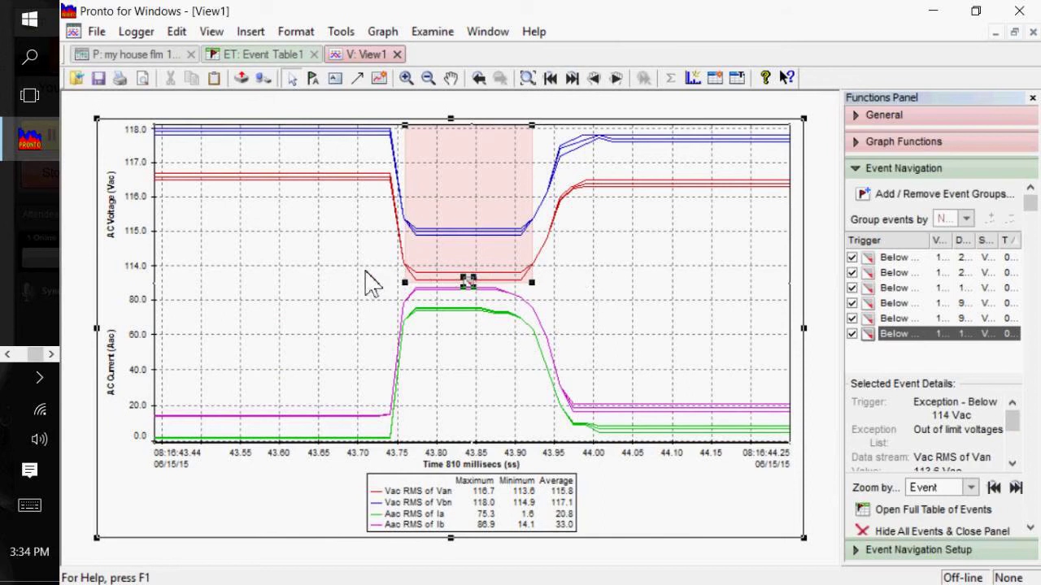
{"action": "left_click", "coordinate": [858, 177]}
{"action": "left_click", "coordinate": [856, 204]}
{"action": "left_click", "coordinate": [852, 170]}
{"action": "left_click", "coordinate": [860, 147]}
{"action": "left_click", "coordinate": [858, 118]}
Close the event graph without saving, and close the event table
{"action": "left_click", "coordinate": [1032, 32]}
{"action": "left_click", "coordinate": [308, 237]}
{"action": "left_click", "coordinate": [1032, 32]}
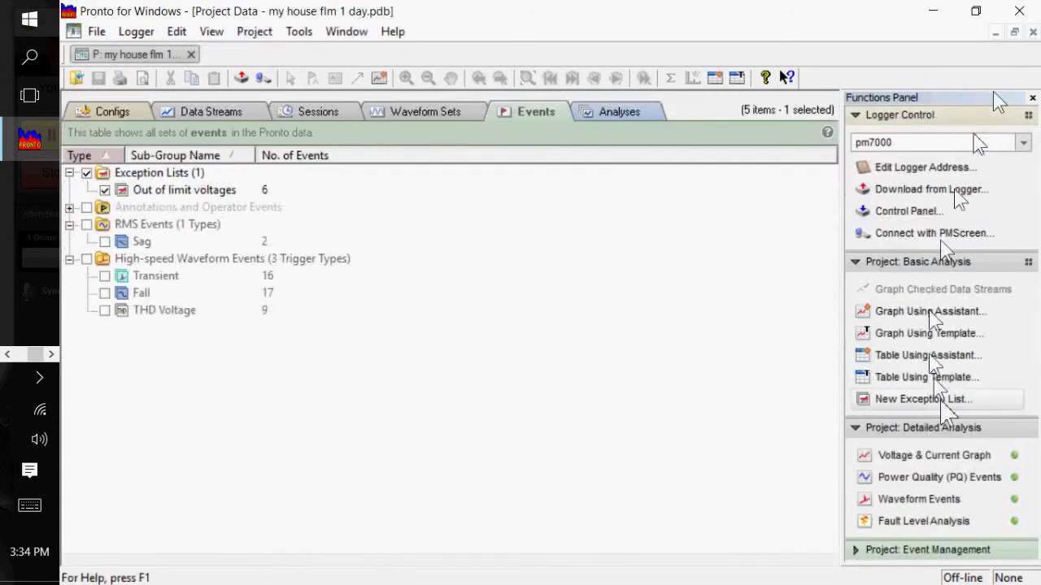
Generate the Waveform Events analysis graph to review its event navigation, and close it without saving
{"action": "left_click", "coordinate": [906, 500]}
{"action": "left_click", "coordinate": [803, 146]}
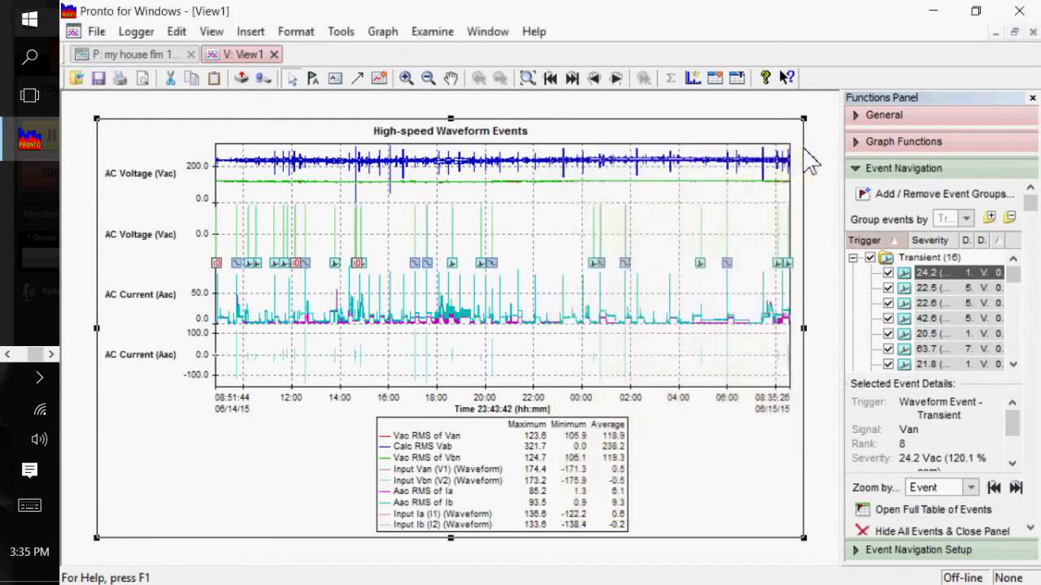
{"action": "left_click", "coordinate": [971, 489]}
{"action": "left_click", "coordinate": [951, 534]}
{"action": "left_click", "coordinate": [1032, 32]}
{"action": "left_click", "coordinate": [307, 233]}
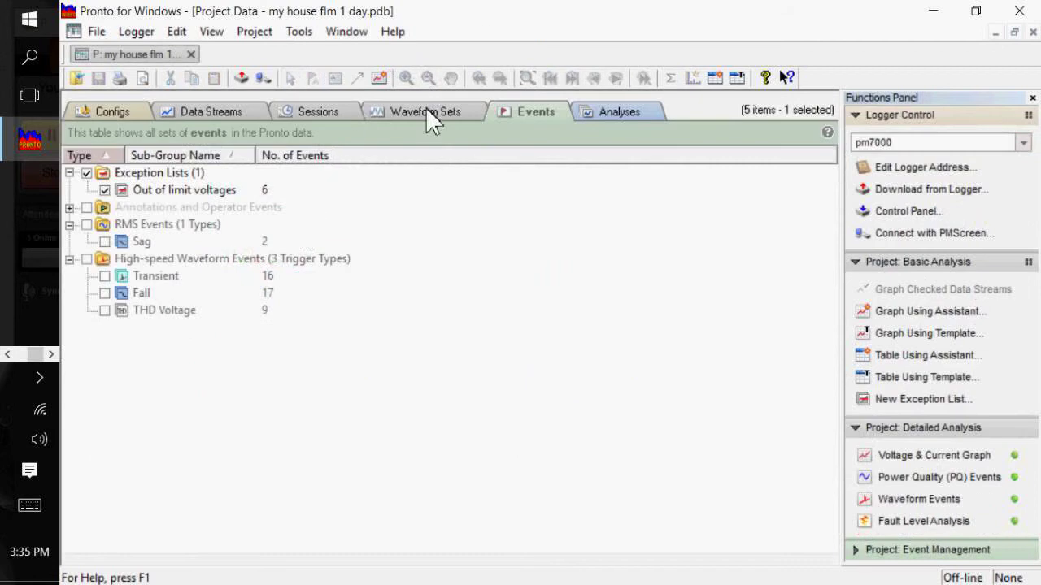
Plot the voltage and current waveform streams of a captured waveform set using the graph assistant
{"action": "left_click", "coordinate": [426, 111]}
{"action": "left_click_drag", "start_coordinate": [825, 308], "coordinate": [826, 261]}
{"action": "left_click", "coordinate": [246, 199]}
{"action": "left_click", "coordinate": [956, 312]}
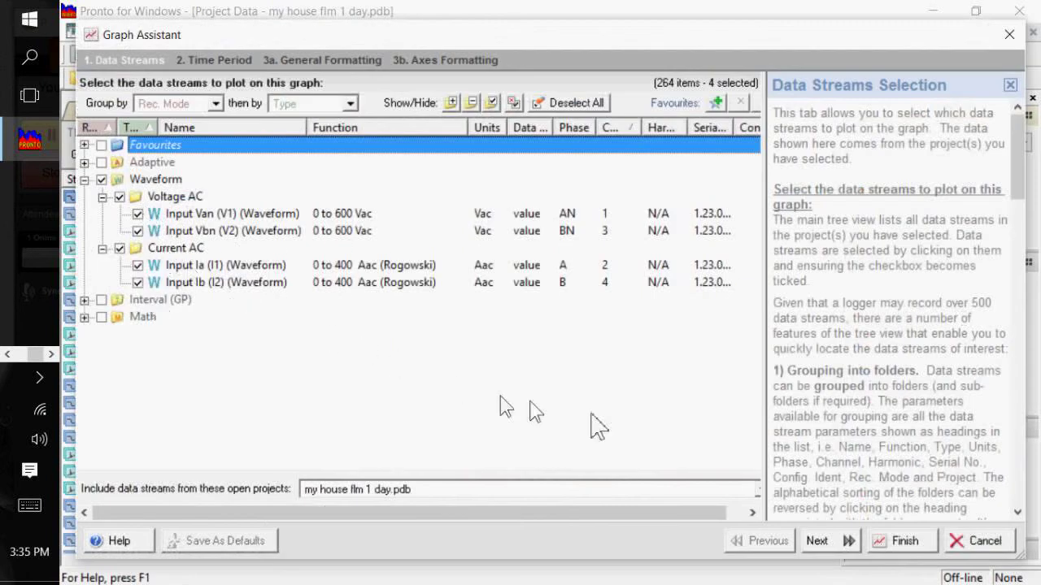
{"action": "left_click", "coordinate": [919, 544]}
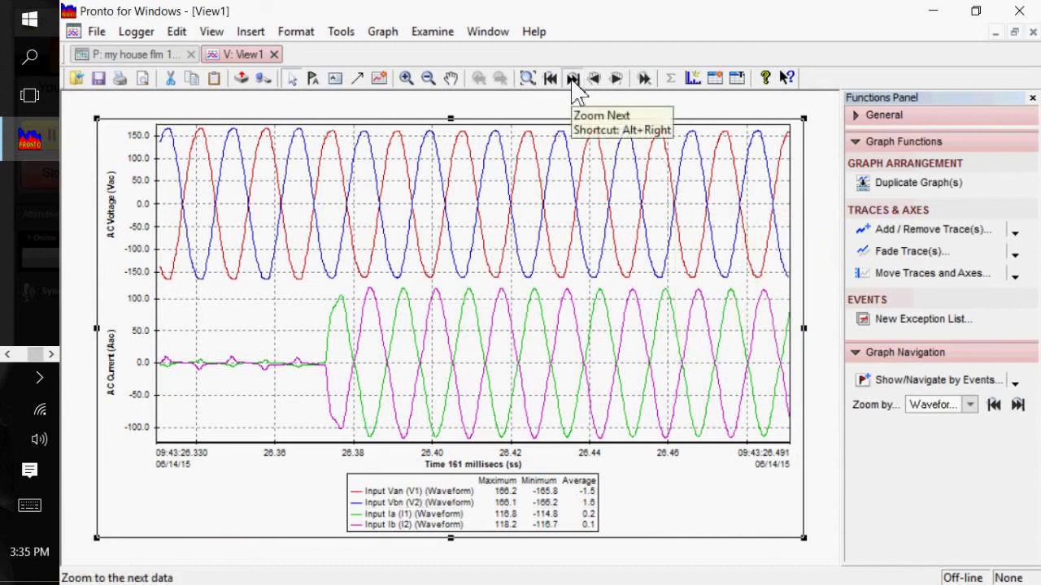
Advance the waveform graph through the following captured events to the one at 10:32:12
{"action": "left_click", "coordinate": [573, 78]}
{"action": "left_click", "coordinate": [573, 79]}
{"action": "left_click", "coordinate": [572, 79]}
Highlight the voltage and current waveform traces from the graph legend, ending with Input Van (V1) selected
{"action": "left_click", "coordinate": [423, 493]}
{"action": "left_click", "coordinate": [423, 503]}
{"action": "left_click", "coordinate": [421, 514]}
{"action": "left_click", "coordinate": [421, 524], "text": "ctrl"}
{"action": "left_click", "coordinate": [423, 525]}
{"action": "left_click", "coordinate": [424, 492], "text": "ctrl"}
{"action": "left_click", "coordinate": [429, 492]}
Generate a harmonic direction and magnitude bar graph of selected cycles up to harmonic 15, without the fundamental or all available input channels
{"action": "left_click", "coordinate": [693, 79]}
{"action": "mouse_move", "coordinate": [421, 561]}
{"action": "left_mouse_down"}
{"action": "mouse_move", "coordinate": [452, 562]}
{"action": "mouse_move", "coordinate": [371, 565]}
{"action": "mouse_move", "coordinate": [430, 564]}
{"action": "left_mouse_up"}
{"action": "left_click", "coordinate": [541, 539]}
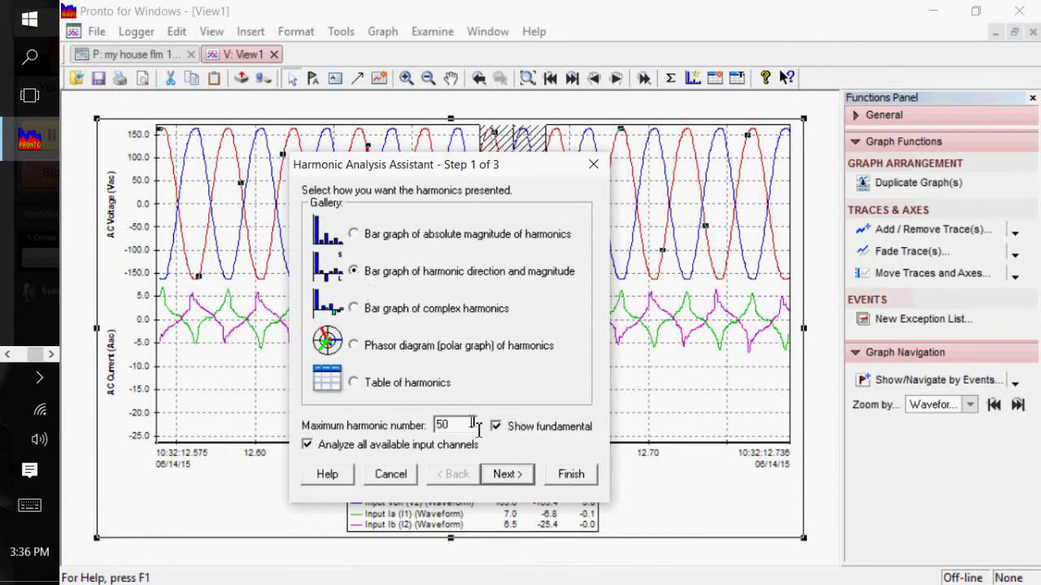
{"action": "left_click_drag", "start_coordinate": [479, 429], "coordinate": [393, 431]}
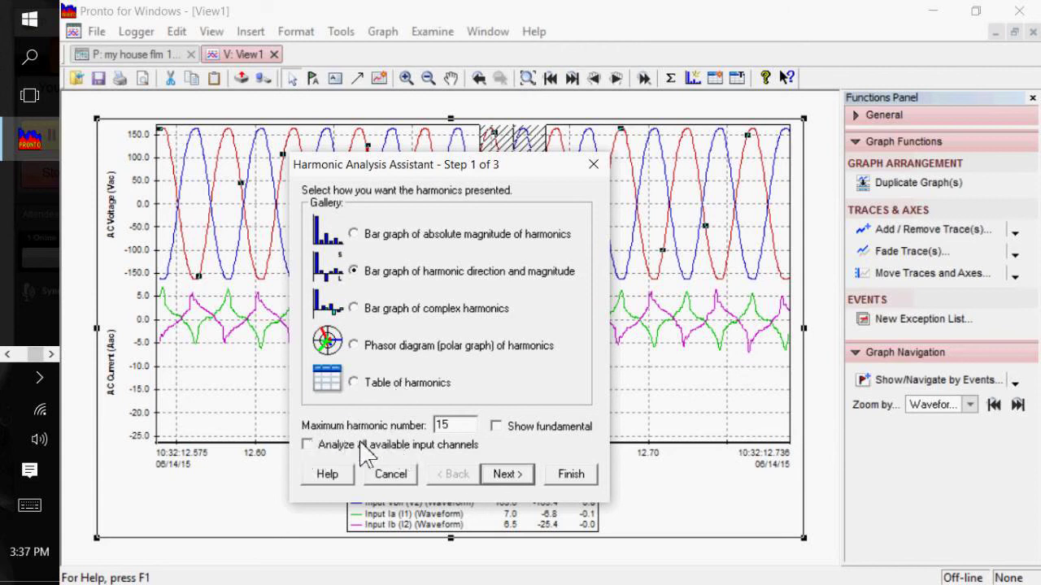
{"action": "left_click", "coordinate": [517, 480]}
{"action": "left_click", "coordinate": [509, 475]}
{"action": "left_click", "coordinate": [570, 475]}
Repeat the harmonic analysis with a changed maximum harmonic number, and close the resulting view
{"action": "left_click", "coordinate": [692, 78]}
{"action": "left_click", "coordinate": [533, 538]}
{"action": "double_click", "coordinate": [456, 425]}
{"action": "left_click", "coordinate": [571, 477]}
{"action": "left_click", "coordinate": [1033, 32]}
{"action": "left_click", "coordinate": [281, 236]}
Run one more harmonic analysis on the waveform graph, and close the open graph views to return to the project
{"action": "left_click", "coordinate": [691, 77]}
{"action": "left_click", "coordinate": [538, 540]}
{"action": "left_click", "coordinate": [563, 473]}
{"action": "left_click", "coordinate": [1036, 34]}
{"action": "left_click", "coordinate": [300, 234]}
{"action": "left_click", "coordinate": [855, 143]}
{"action": "left_click", "coordinate": [1033, 32]}
{"action": "left_click", "coordinate": [269, 239]}
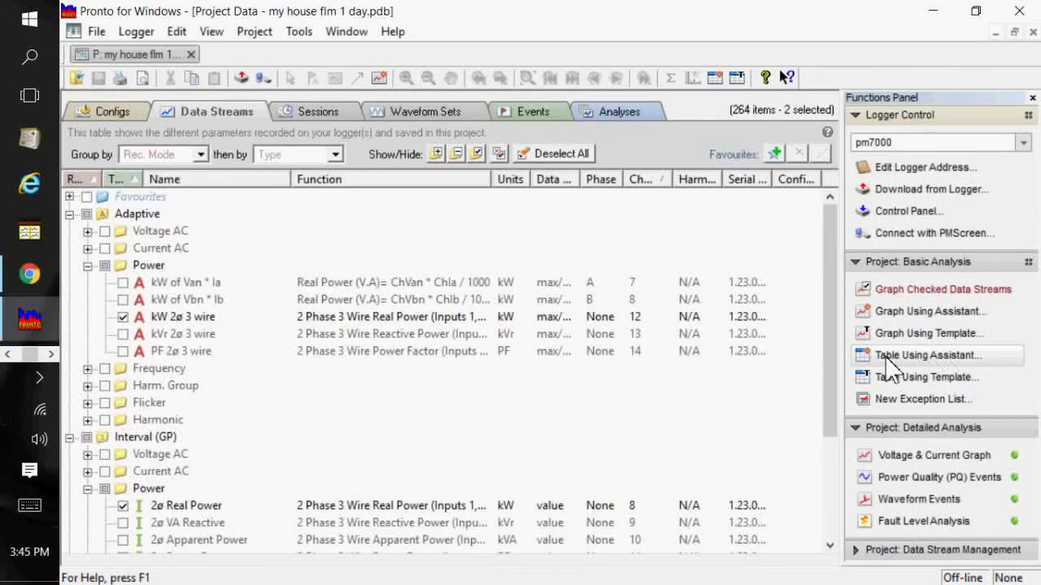
Create a 15-minute interval table of the two checked real power streams with mean, maximum, minimum and integral columns using the Table Assistant
{"action": "left_click", "coordinate": [887, 358]}
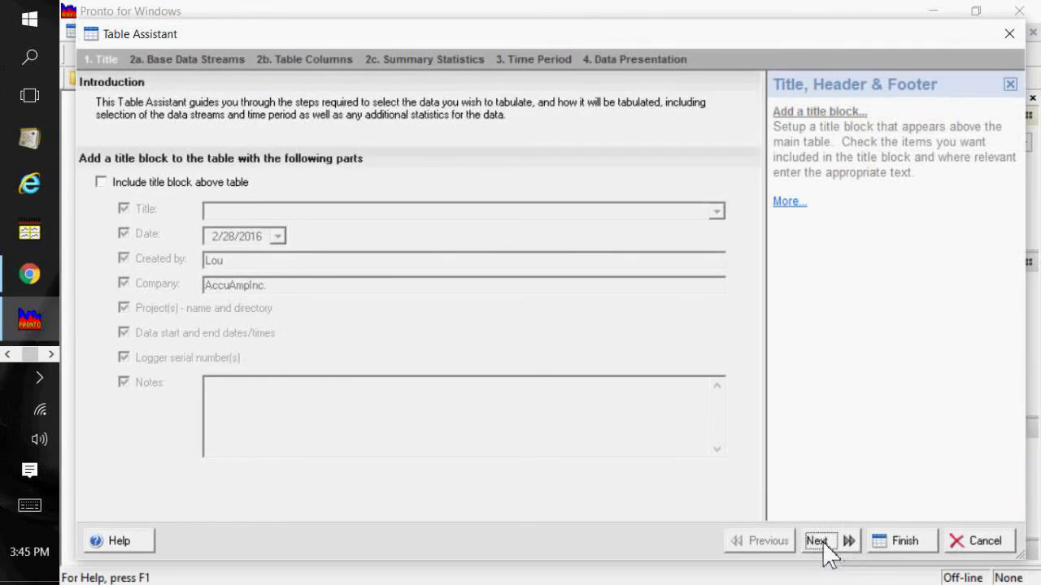
{"action": "left_click", "coordinate": [817, 542]}
{"action": "left_click", "coordinate": [817, 542]}
{"action": "left_click", "coordinate": [843, 543]}
{"action": "left_click", "coordinate": [845, 549]}
{"action": "left_click", "coordinate": [904, 541]}
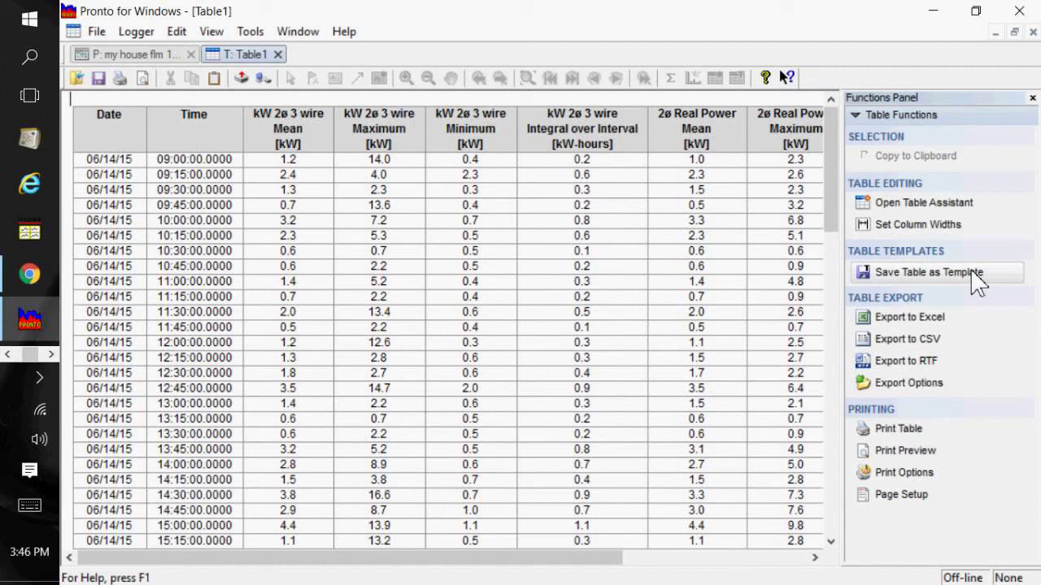
Save the table as a template named 15 minute demand, and close the table without saving it
{"action": "left_click", "coordinate": [975, 274]}
{"action": "left_click", "coordinate": [647, 498]}
{"action": "left_click", "coordinate": [1033, 32]}
{"action": "left_click", "coordinate": [552, 333]}
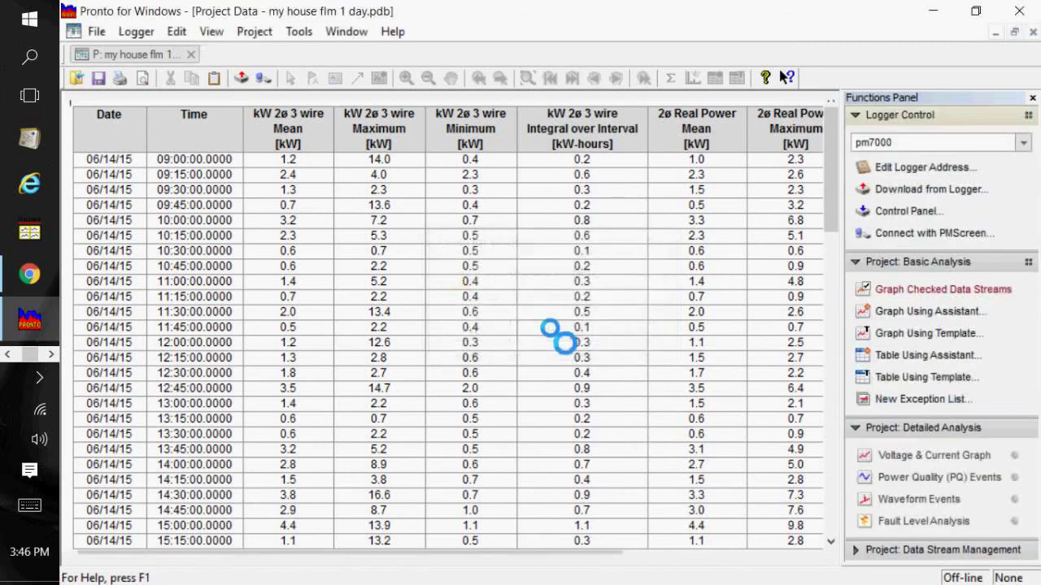
Start a new table from the 15 minute demand template, with the Table Assistant opened to select its time period
{"action": "left_click", "coordinate": [924, 378]}
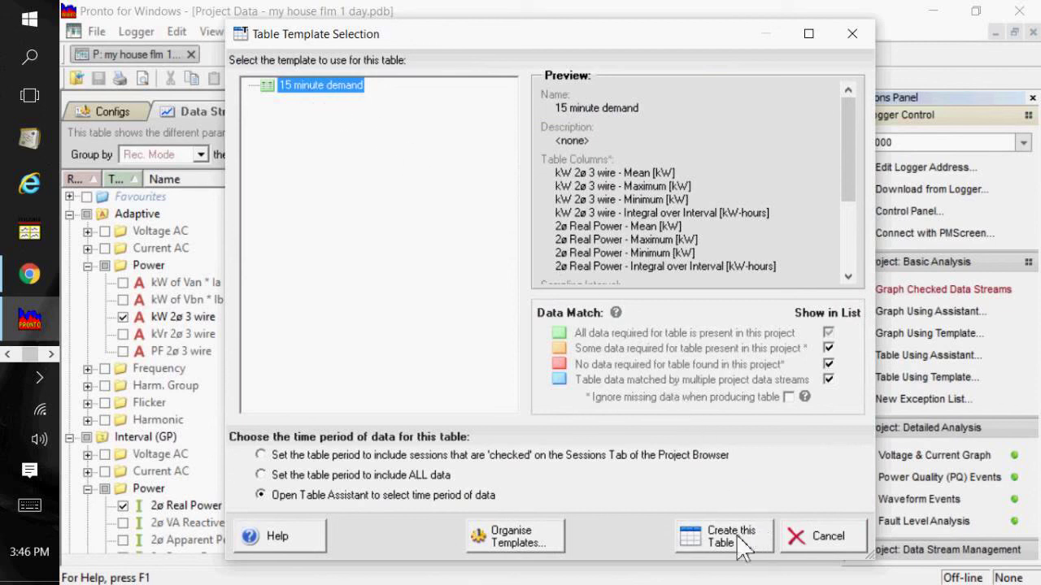
{"action": "left_click", "coordinate": [731, 536]}
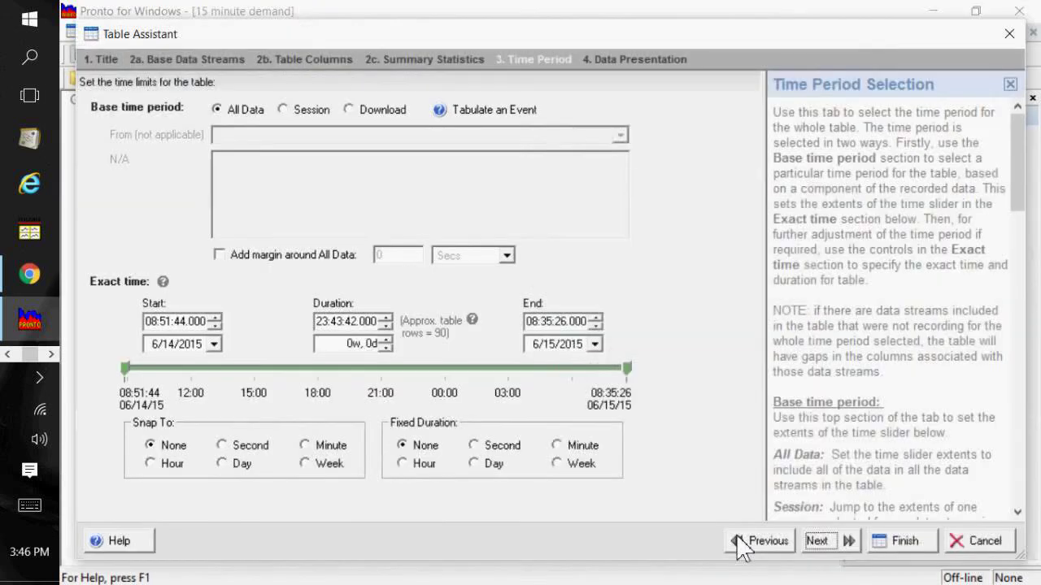